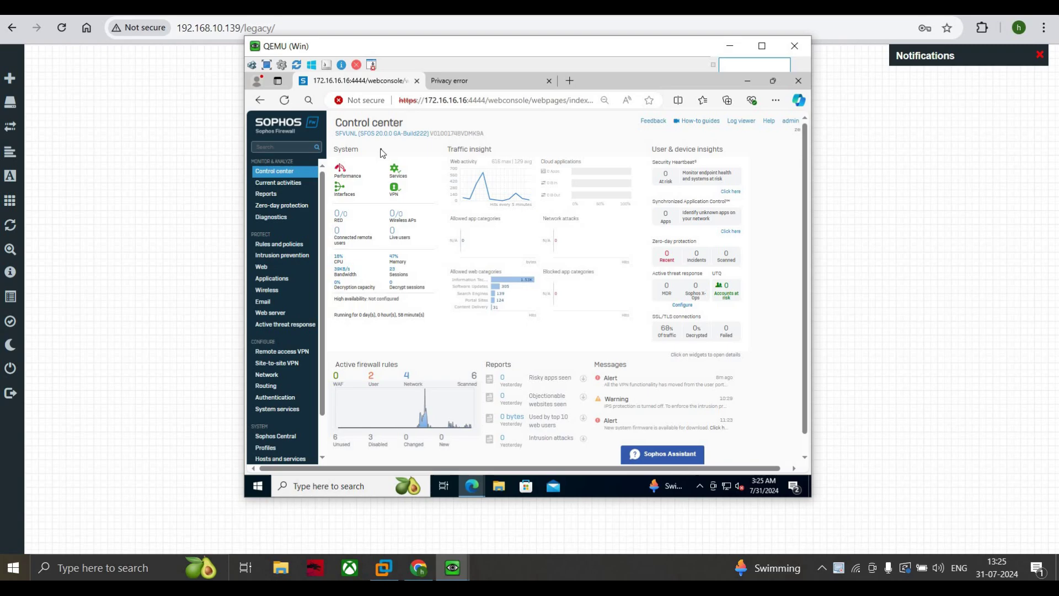
Step: Open a new Edge tab and try to load instagram.com
left_click(568, 80)
left_click(566, 100)
type("in")
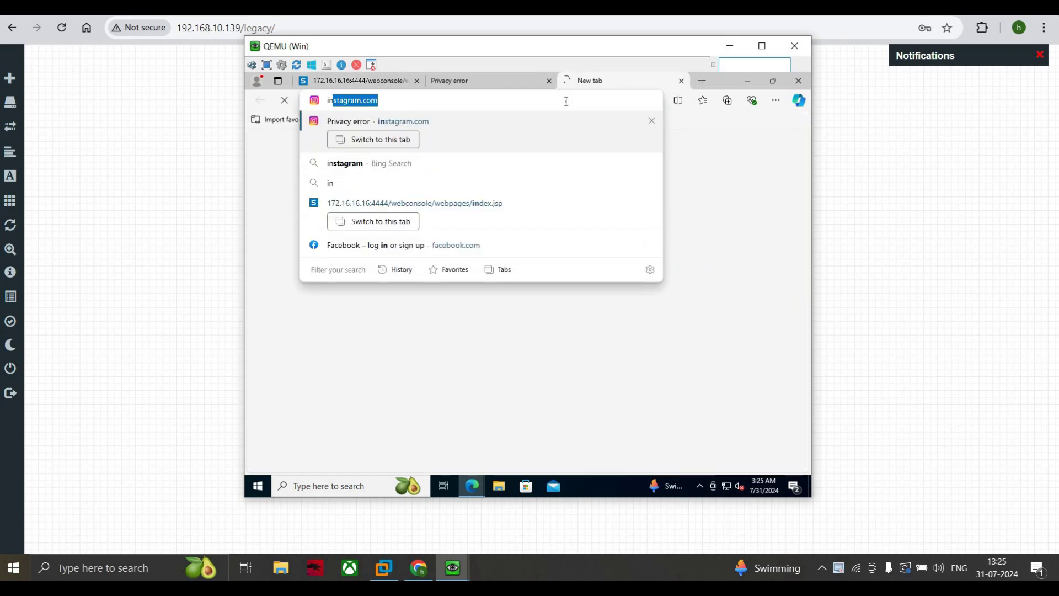
type("stagra")
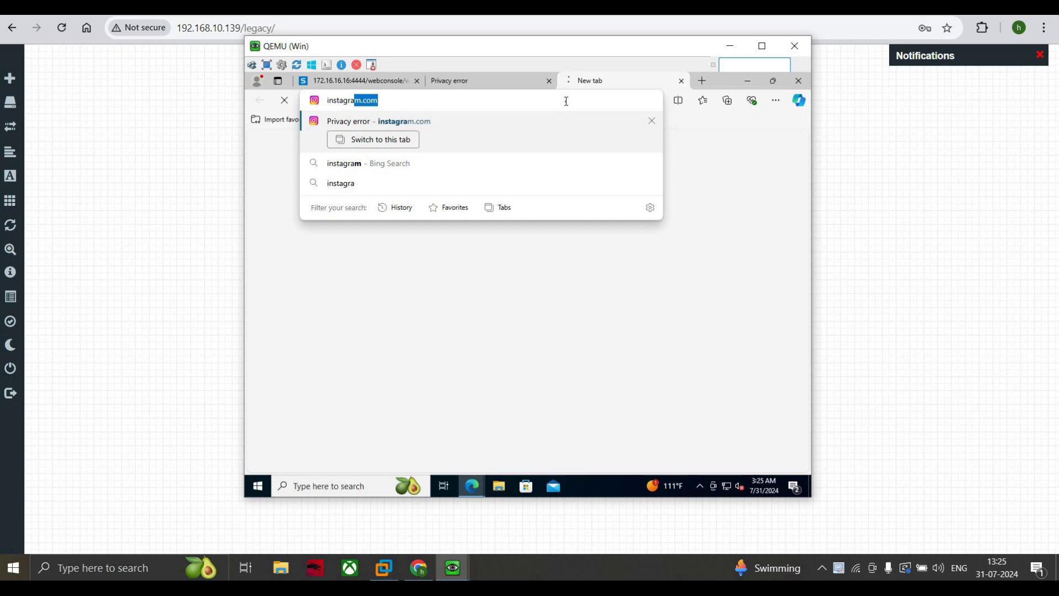
type("m")
key("Return")
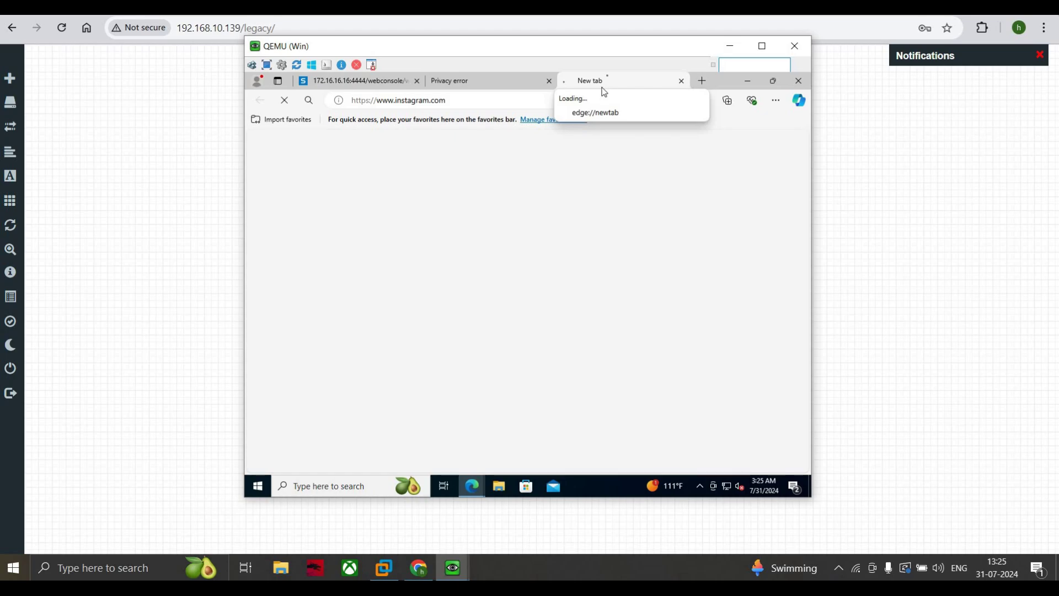
Step: Back in the firewall console, go to Web and show the URL groups list
left_click(349, 79)
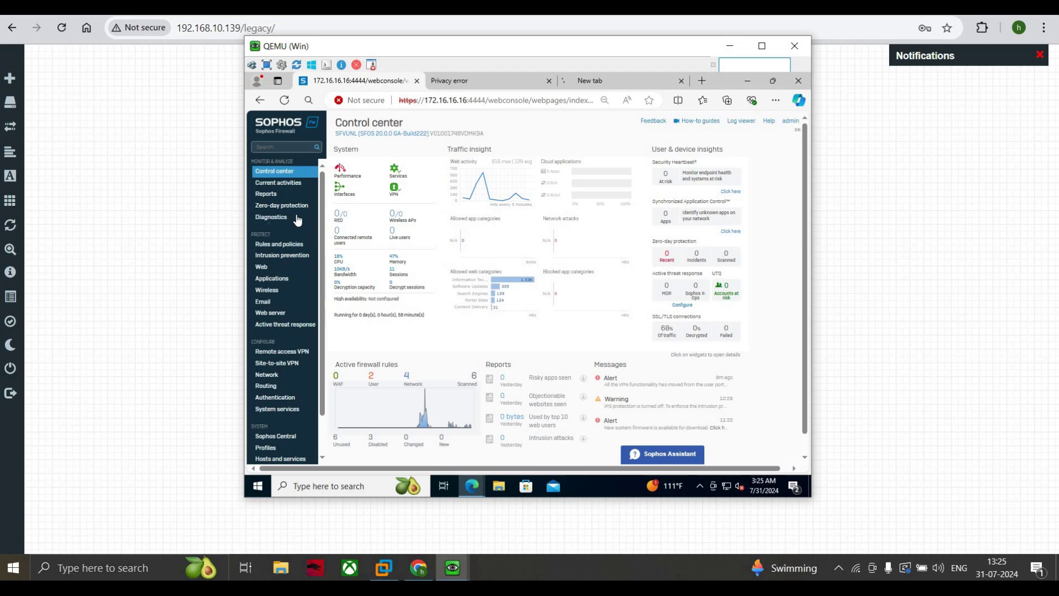
left_click(261, 268)
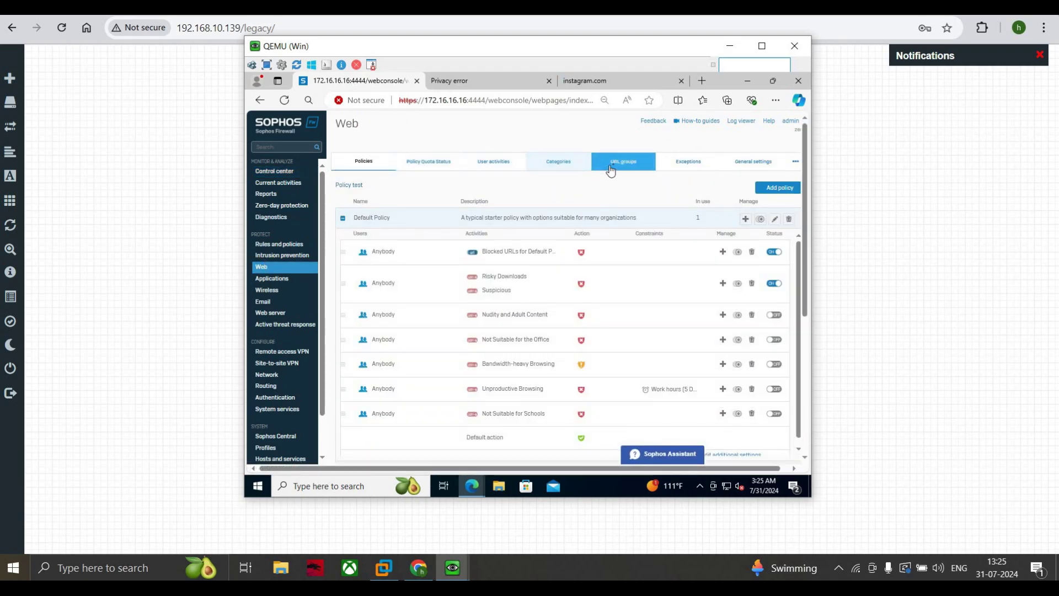
left_click(613, 165)
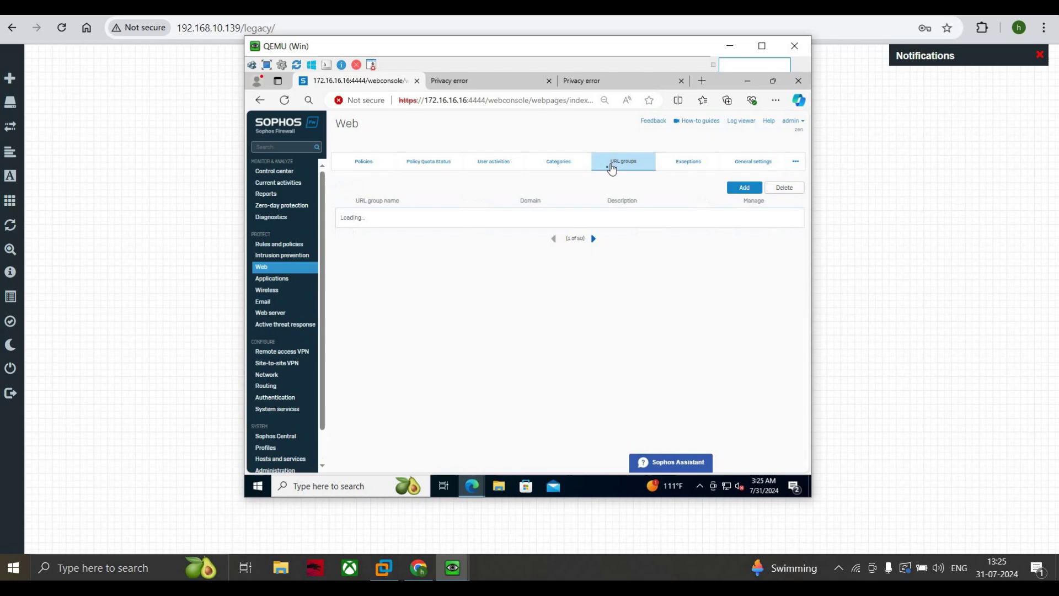
Step: Start a new URL group named 'Whitelisted URLS'
left_click(745, 188)
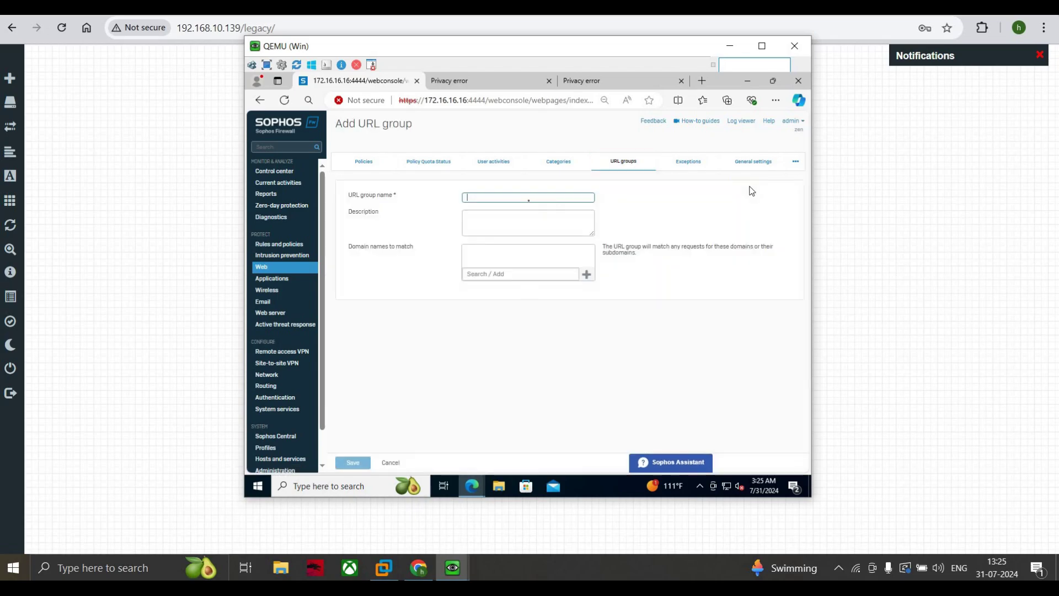
left_click(529, 196)
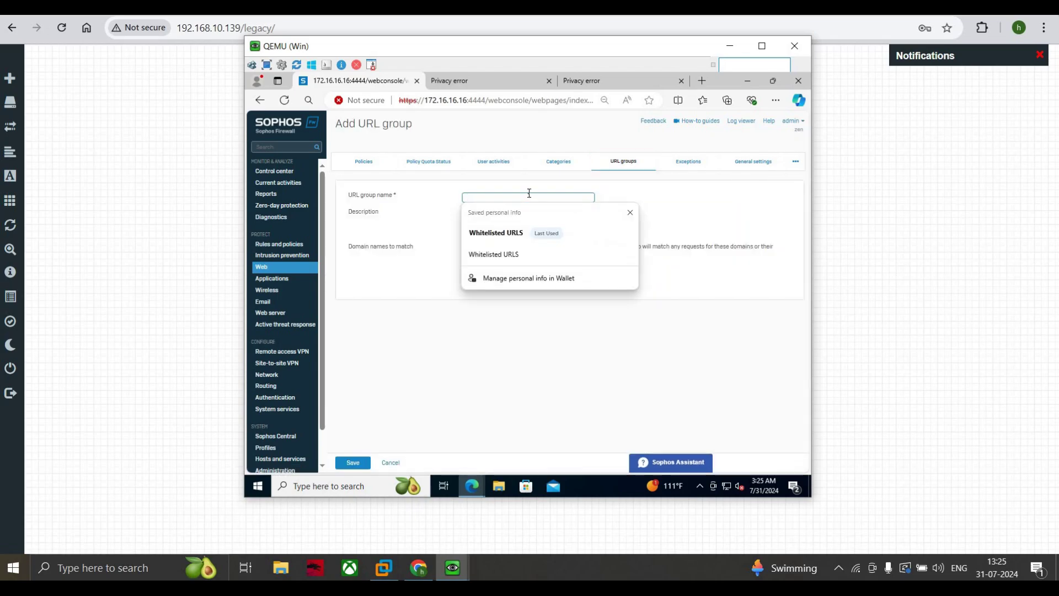
type("whitelisted URLS")
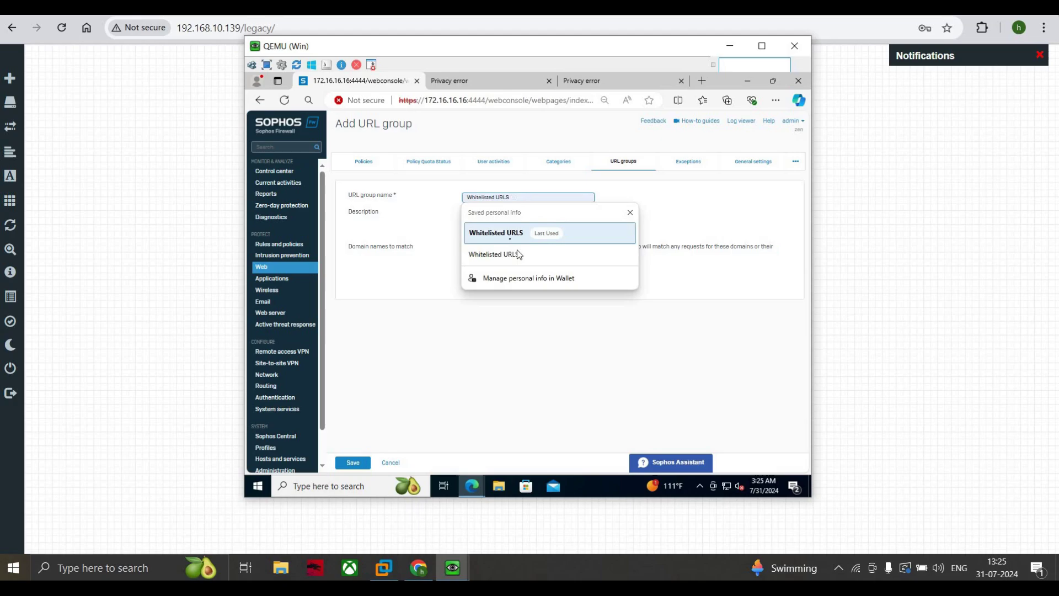
left_click(509, 235)
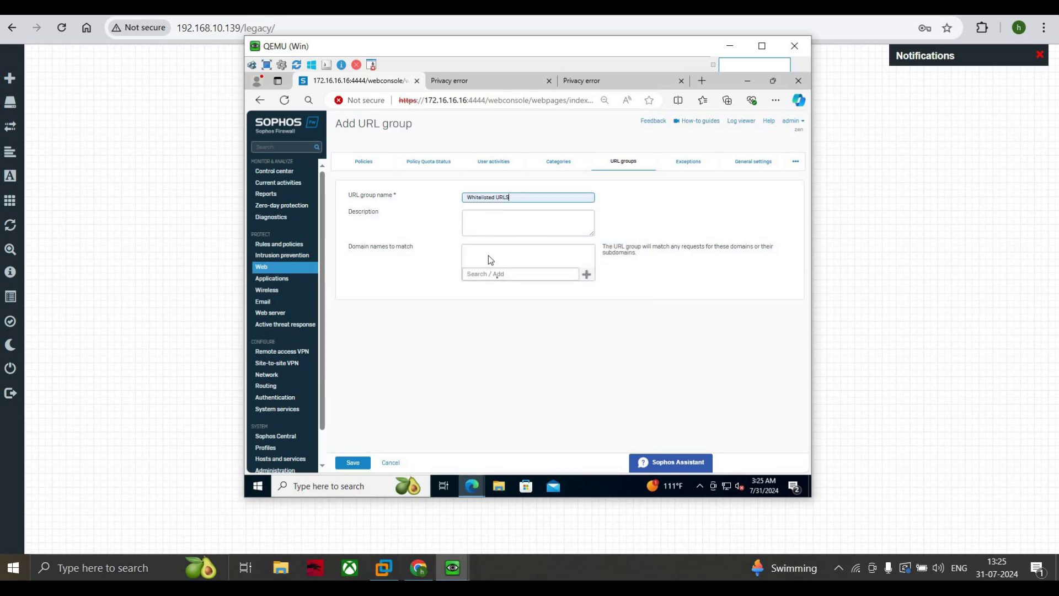
left_click(497, 277)
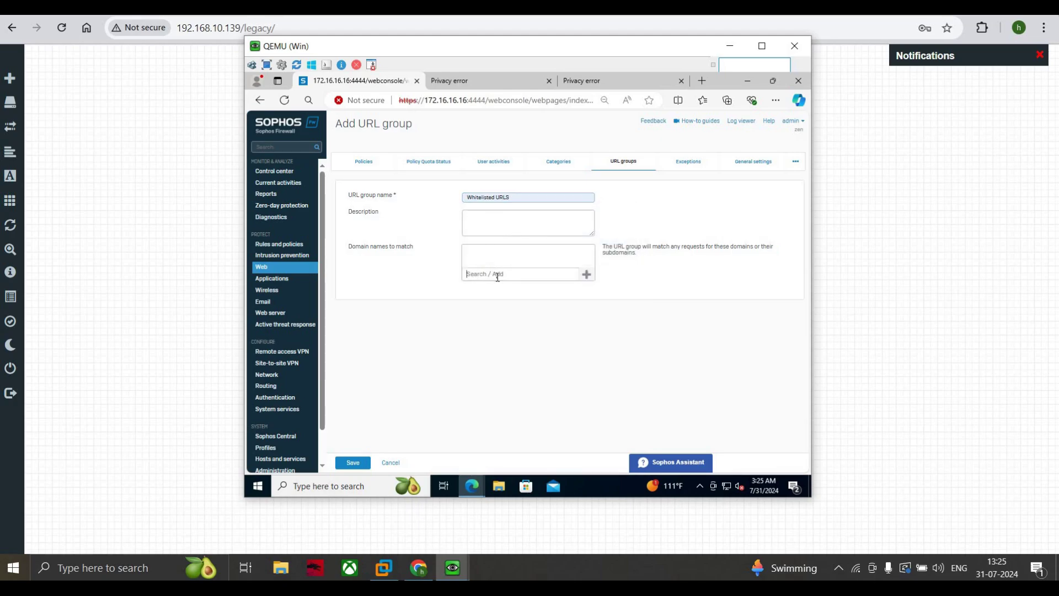
left_click(502, 226)
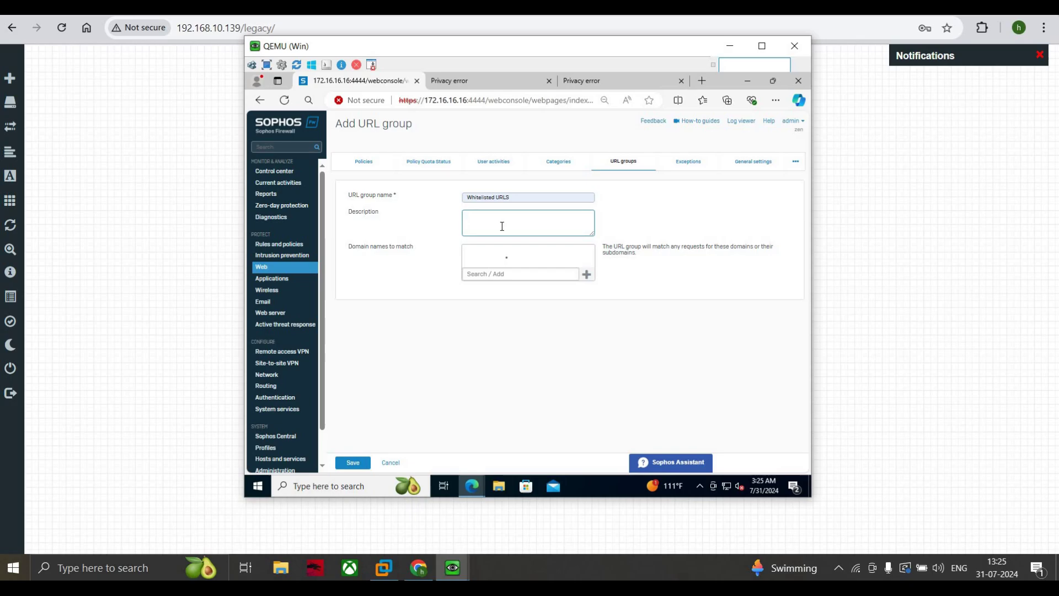
left_click(501, 276)
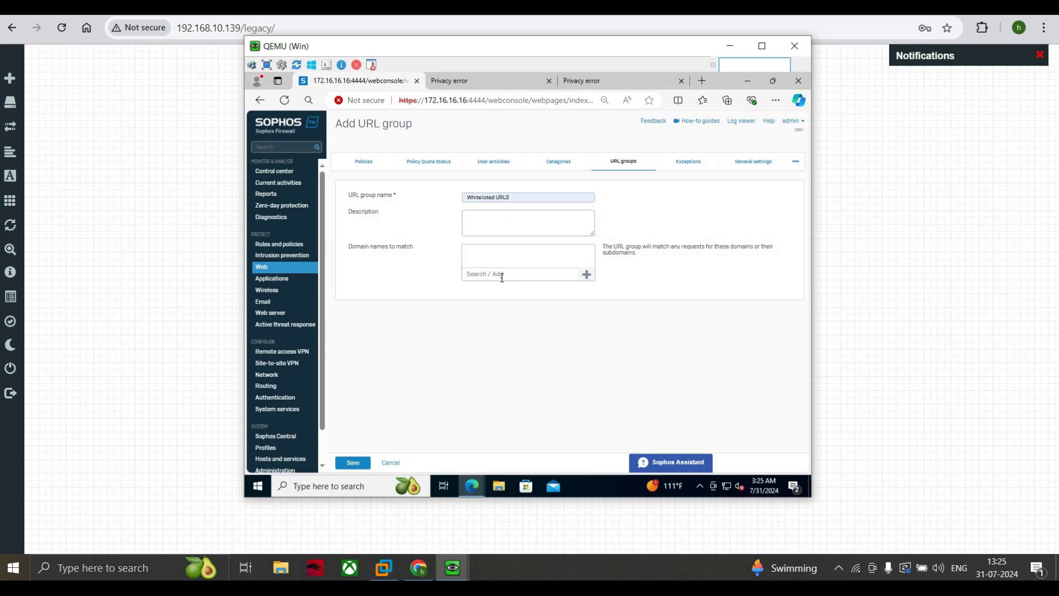
type("ww")
type("ram.com")
left_click(585, 273)
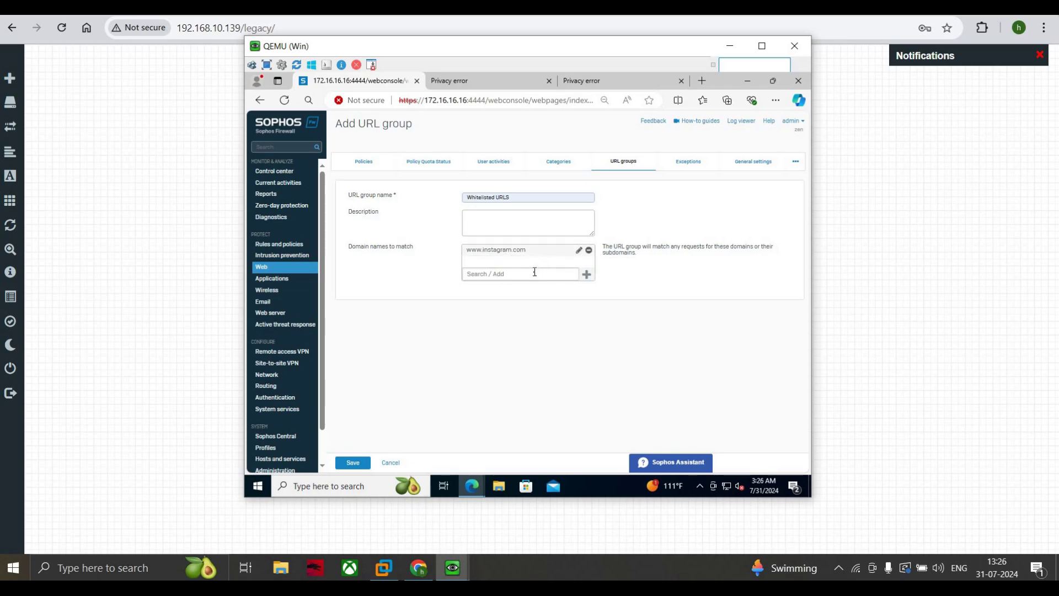
type("p")
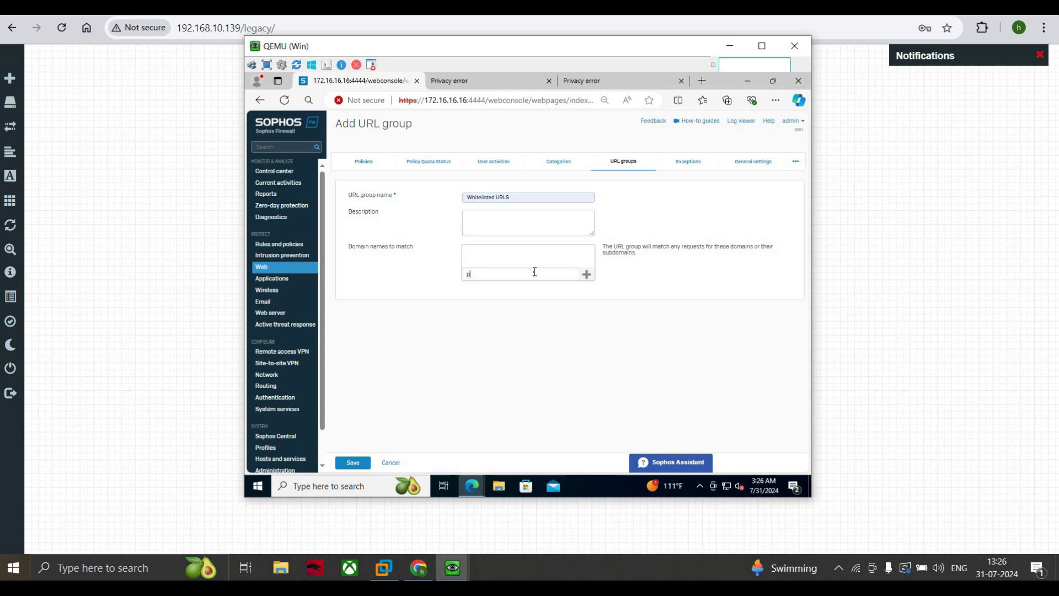
type("intrrest")
type("om")
left_click(469, 276)
type("www.")
left_click(587, 275)
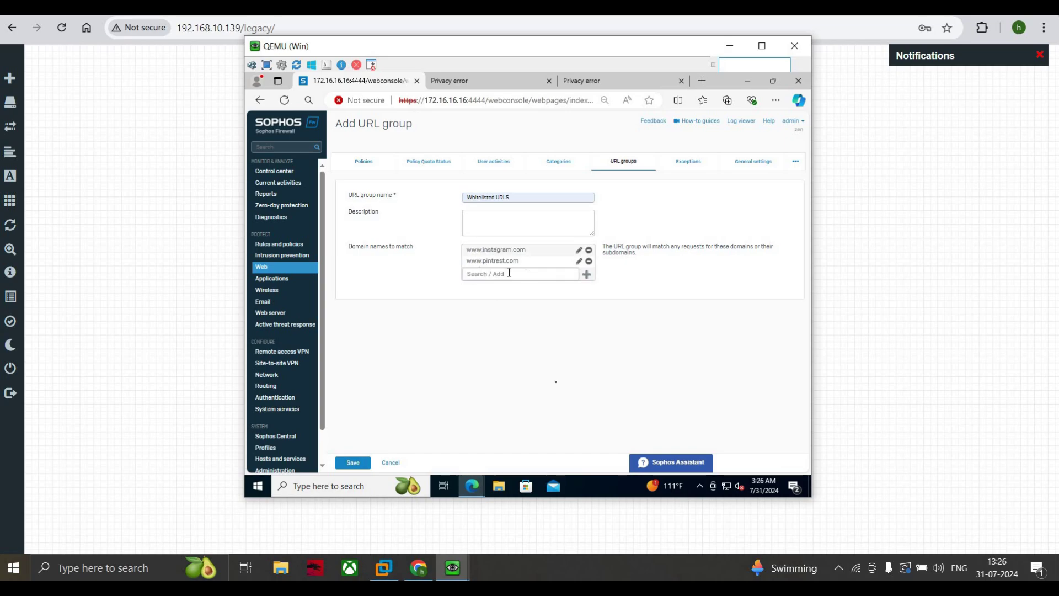
Step: Rename the group to 'Whitelist ed socail networking URLS' and save it
left_click(348, 466)
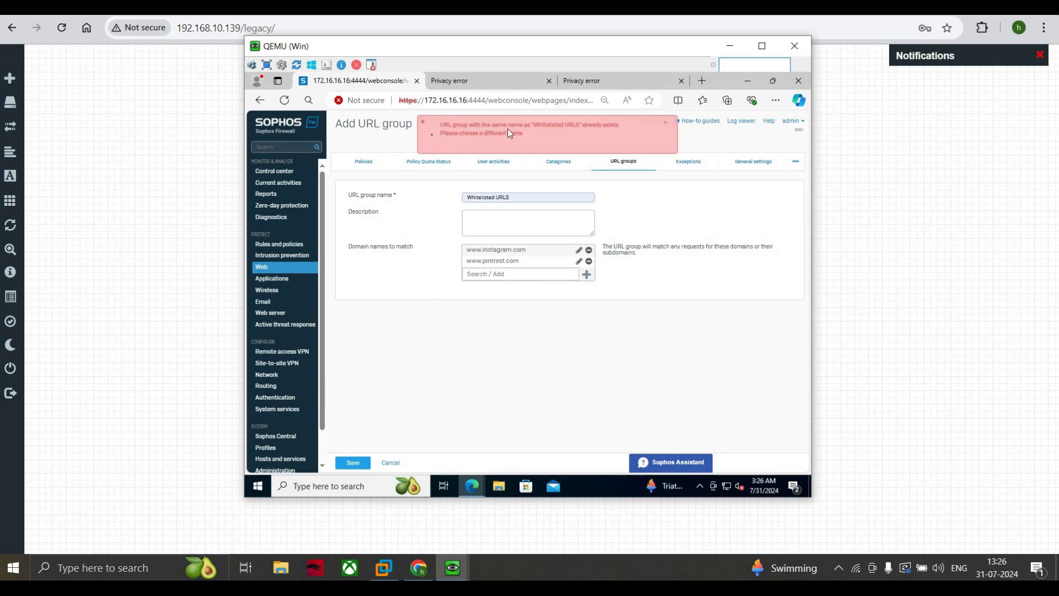
left_click(356, 465)
left_click(517, 198)
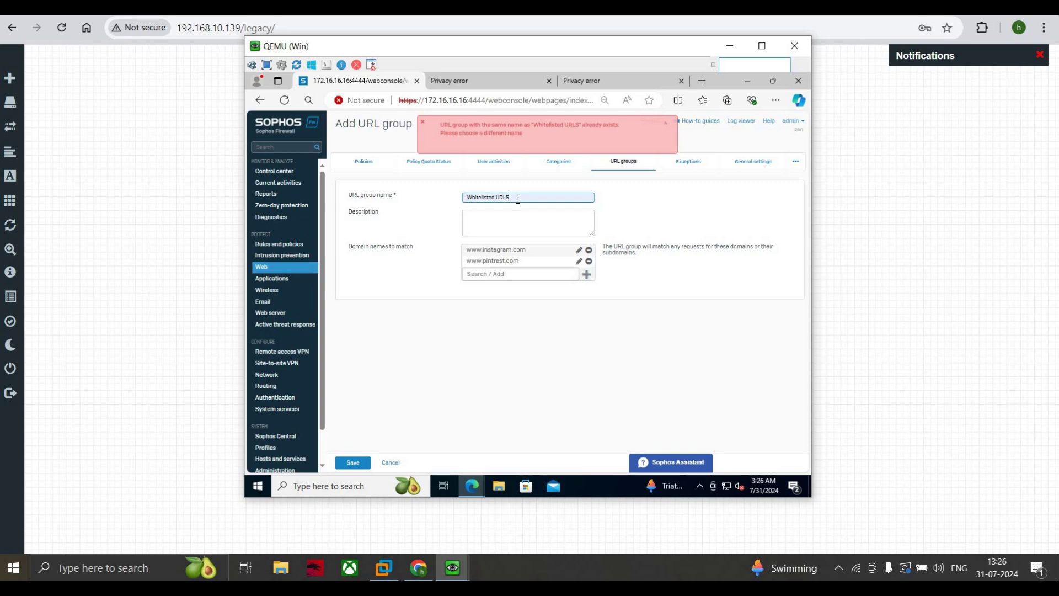
key("BackSpace")
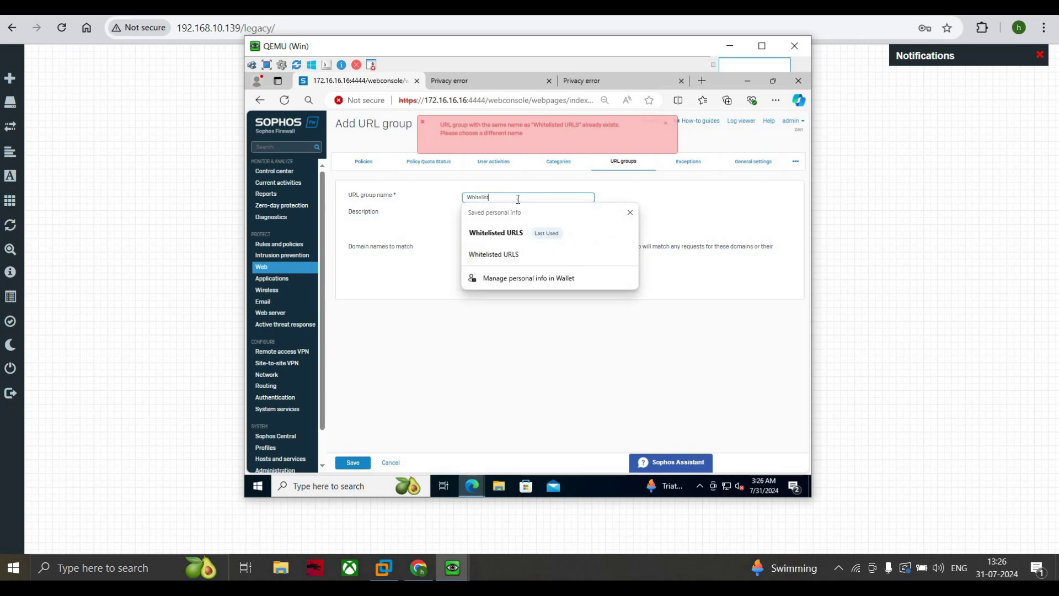
key("ctrl+z")
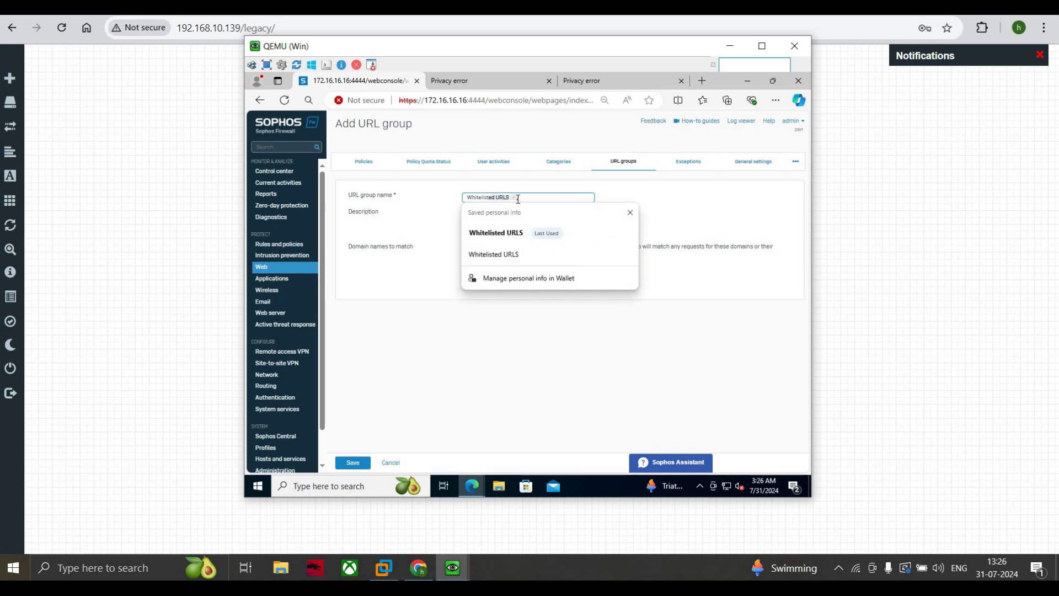
key("BackSpace")
key("BackSpace")
key("BackSpace")
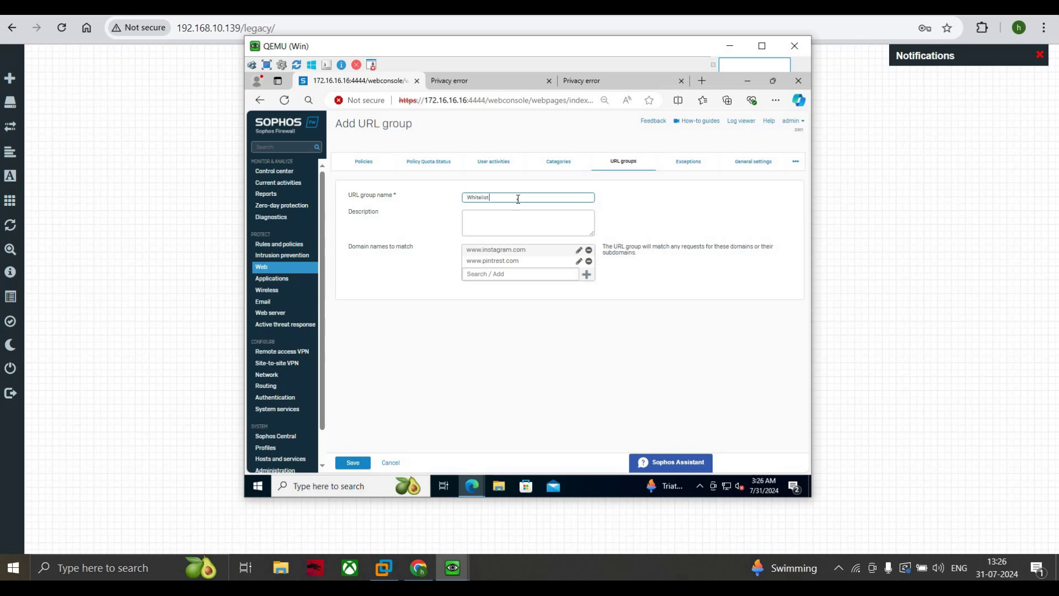
type("ed")
type(" socail n")
type("etworking URLS")
left_click(354, 462)
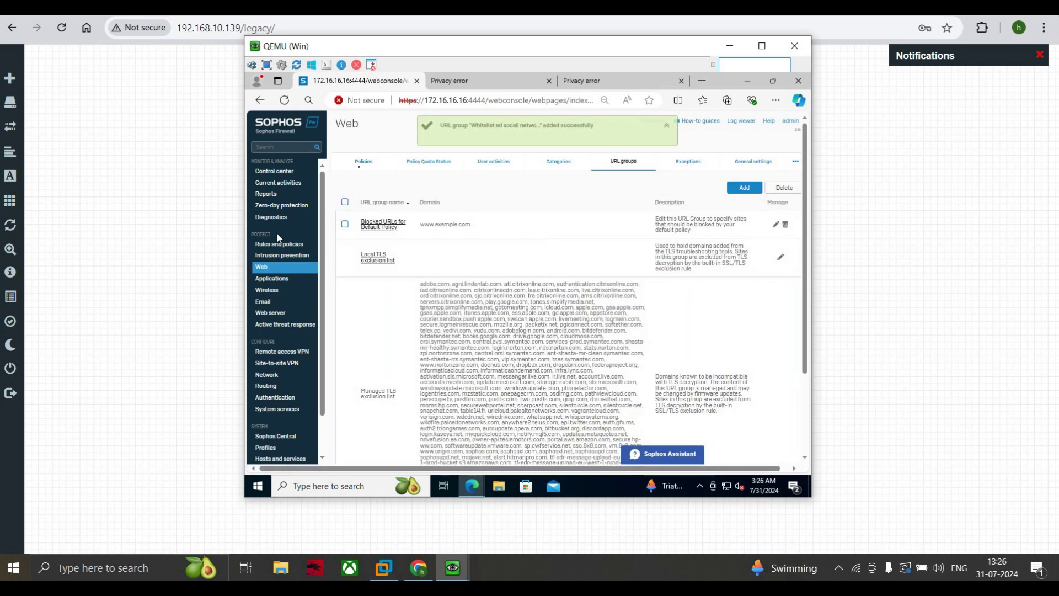
Step: Show the Web policies list and expand Lan-users Web policy
left_click(363, 161)
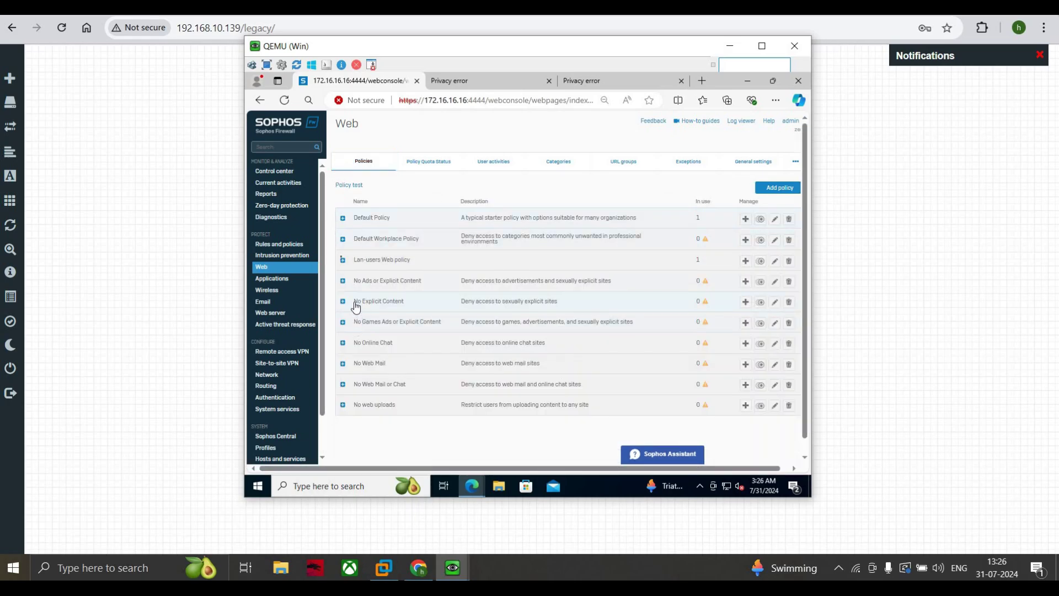
left_click(343, 260)
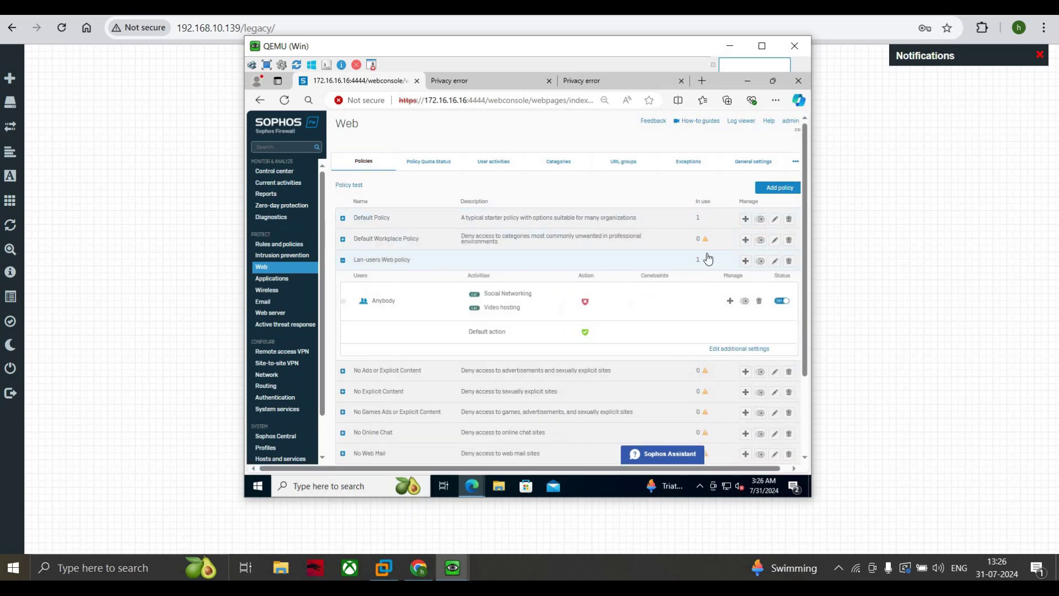
Step: Add a new rule to Lan-users Web policy and remove its All web traffic activity
left_click(745, 261)
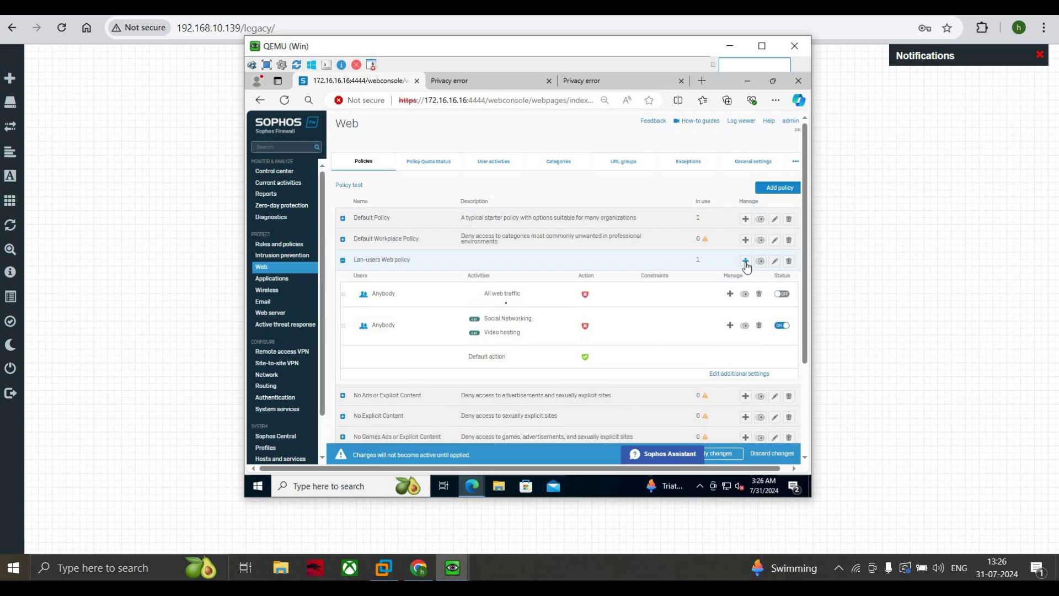
left_click(499, 296)
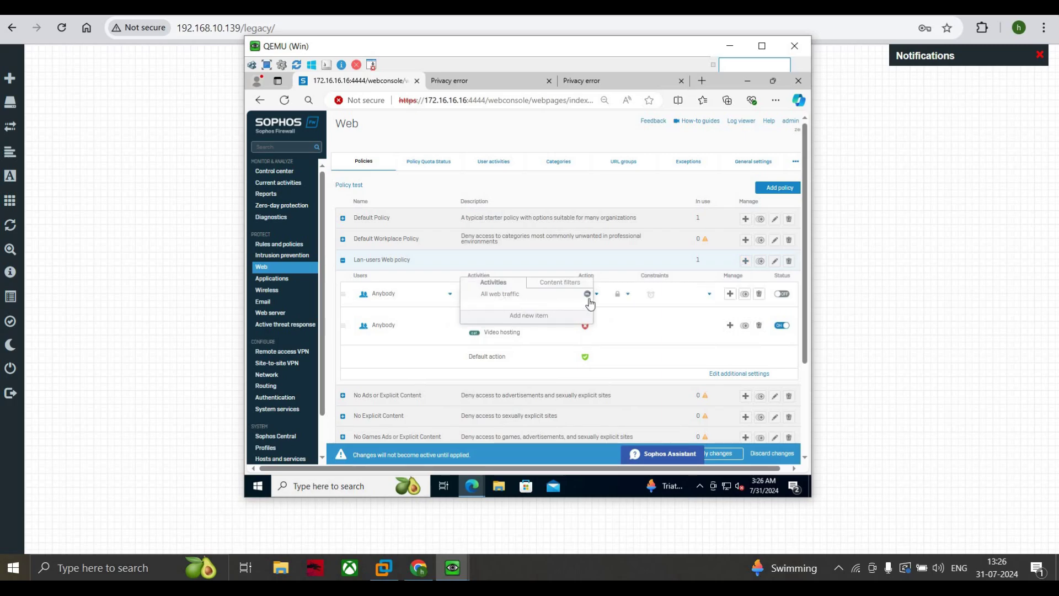
left_click(587, 295)
left_click(521, 315)
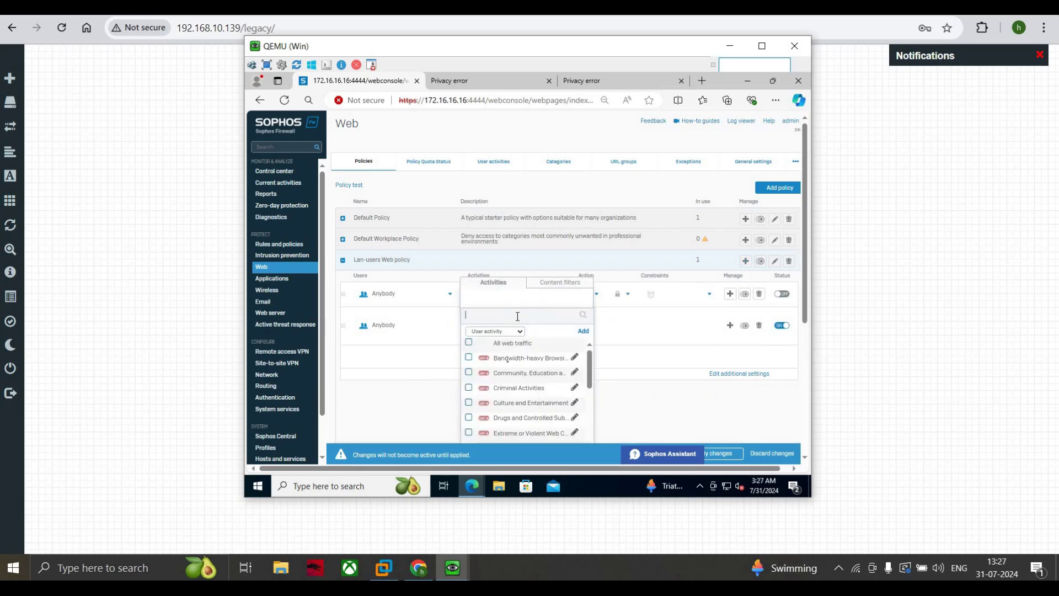
scroll(507, 365, "down", 1)
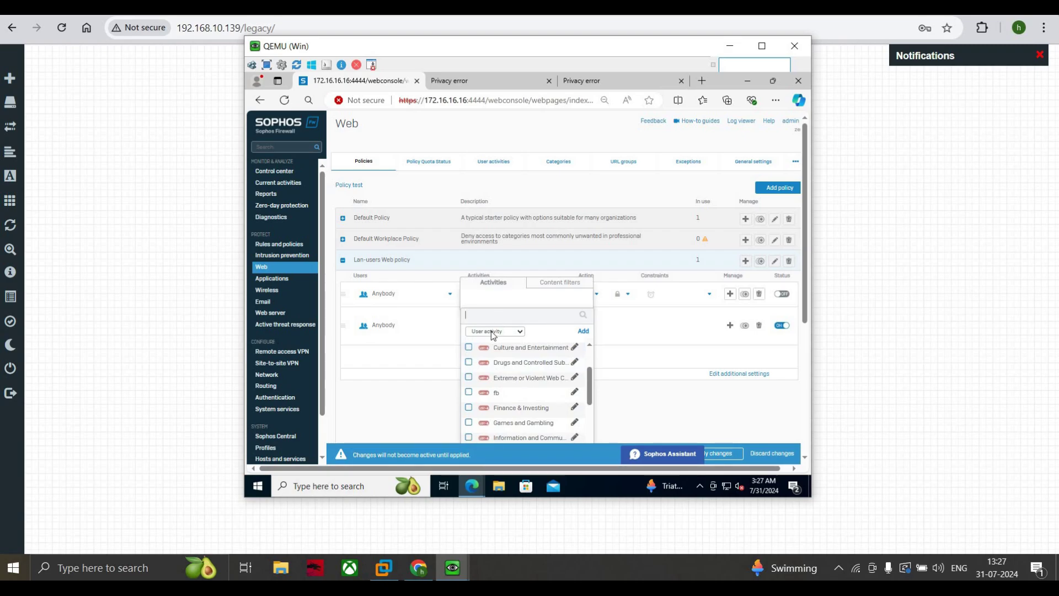
Step: Set the rule's activity to the Whitelisted social networking URL group
left_click(493, 332)
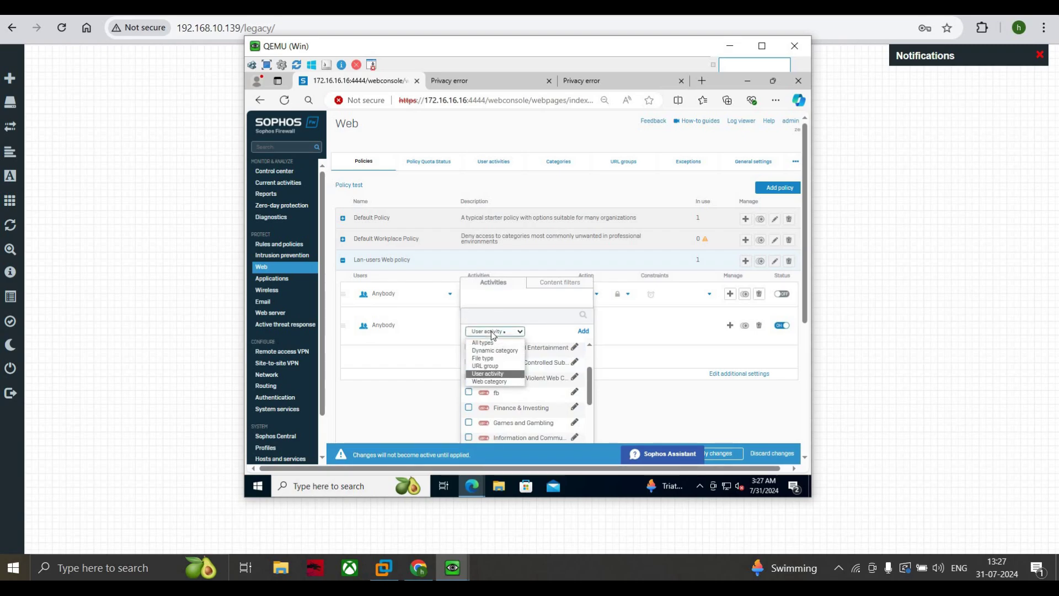
left_click(489, 365)
left_click(613, 164)
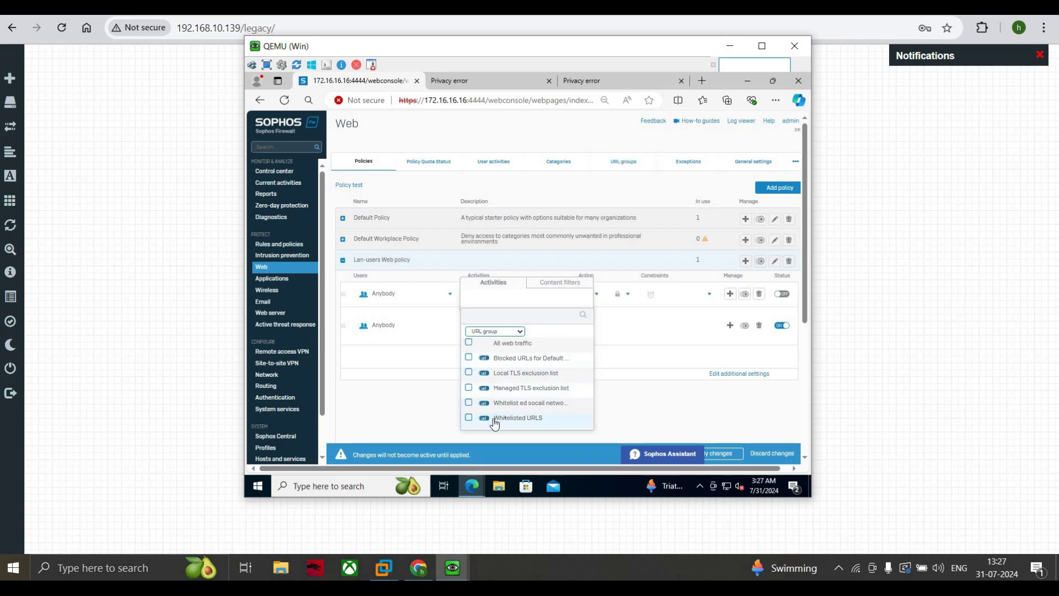
left_click(470, 403)
left_click(529, 434)
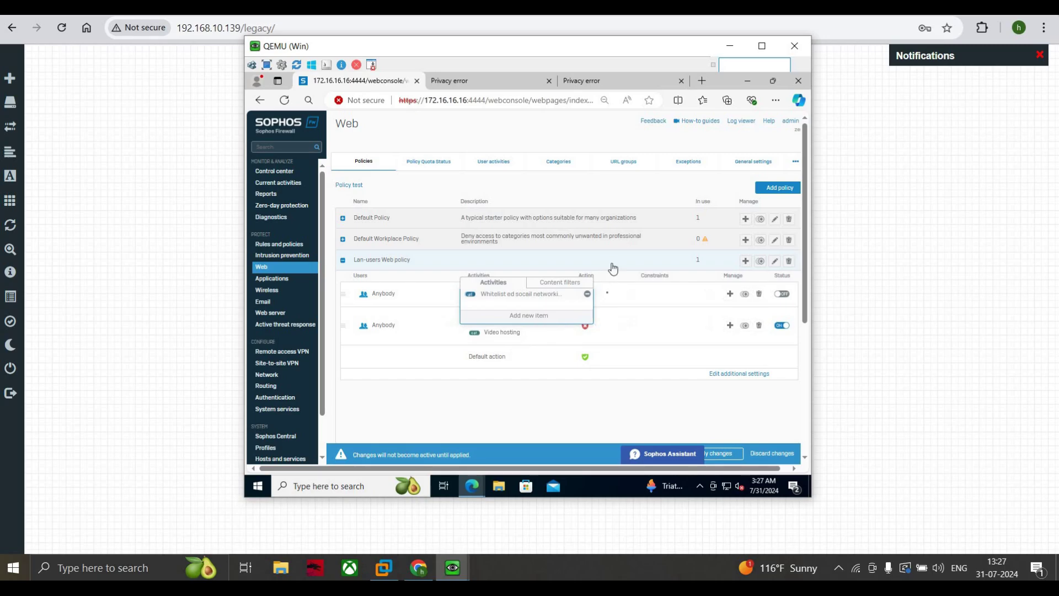
mouse_move(538, 294)
left_click(539, 316)
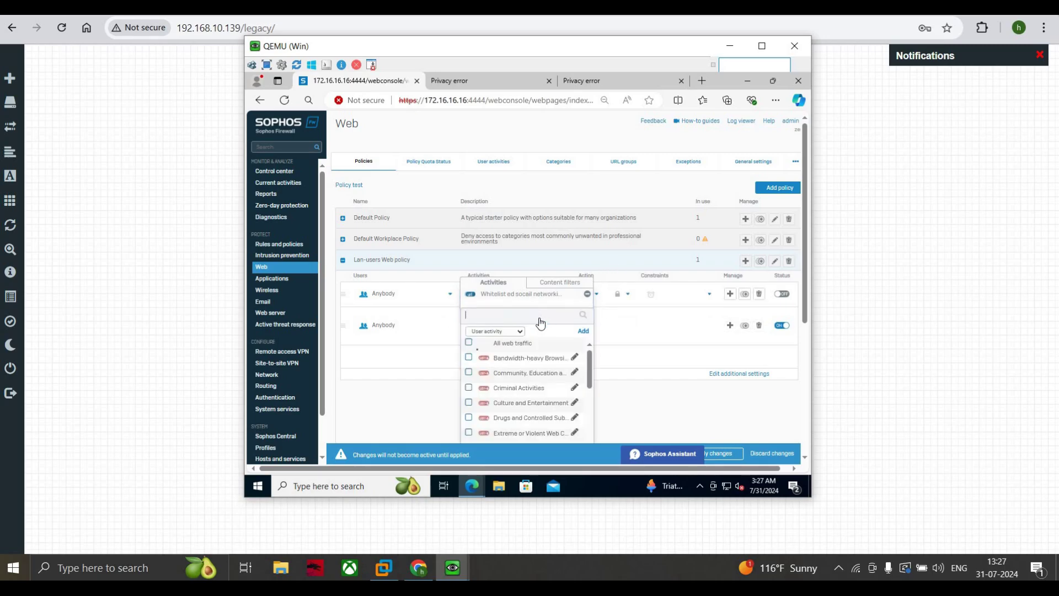
Step: Set the new rule's action to Allow HTTP
left_click(418, 412)
left_click(598, 294)
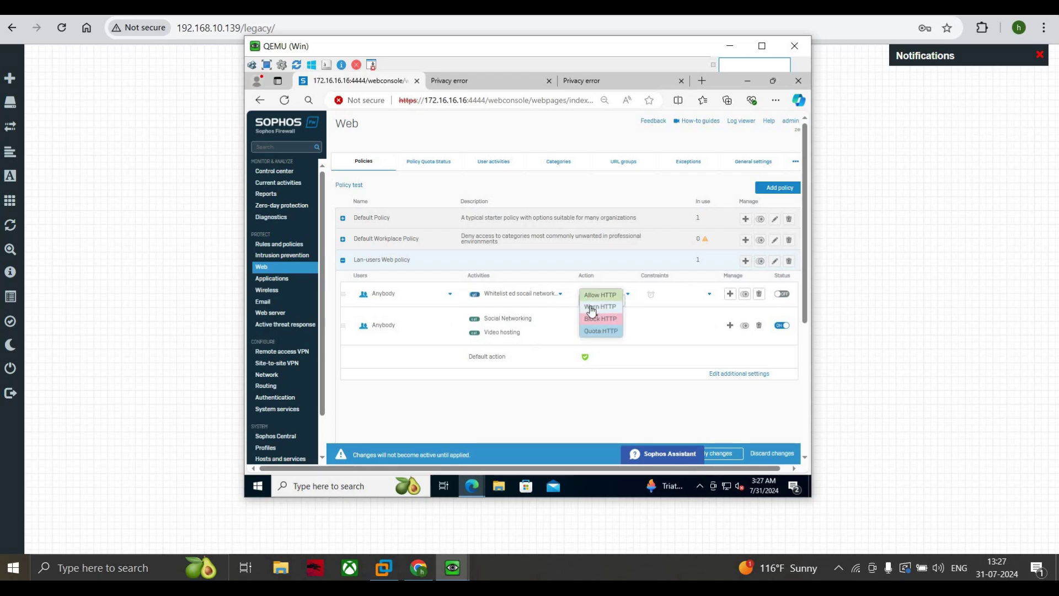
left_click(600, 295)
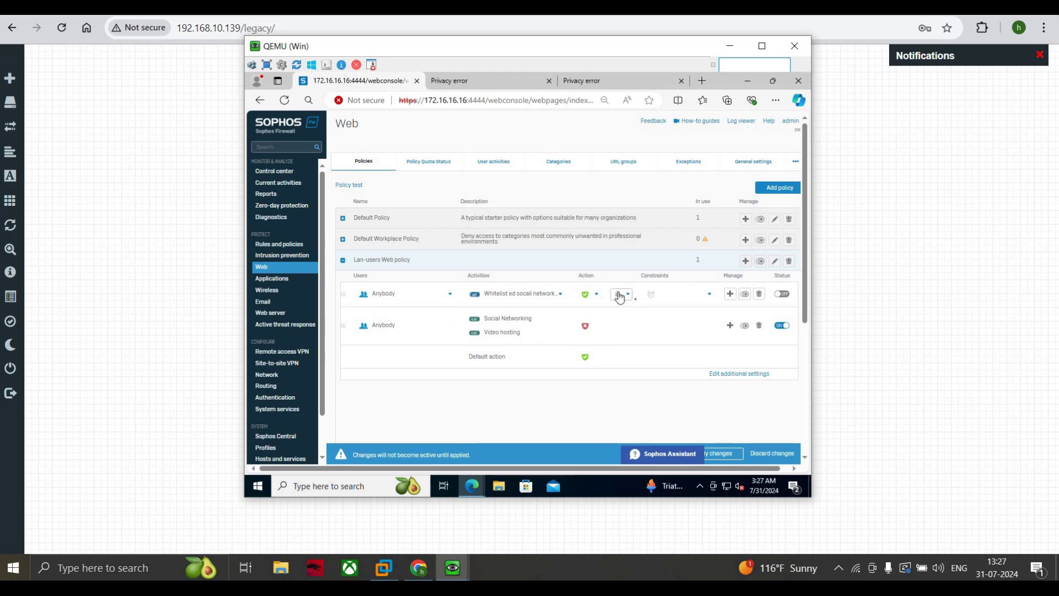
left_click(618, 297)
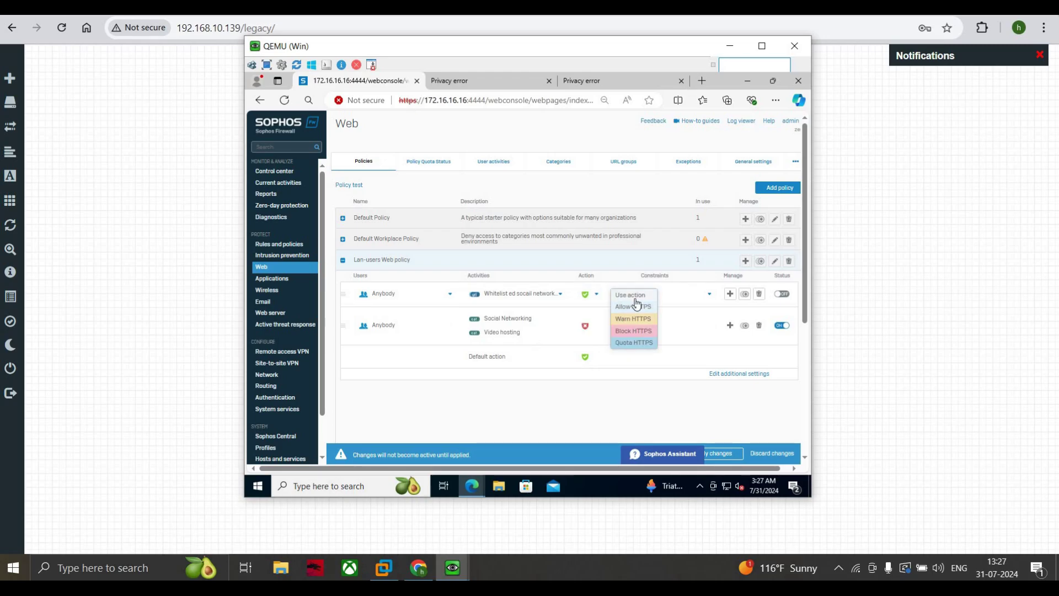
left_click(596, 295)
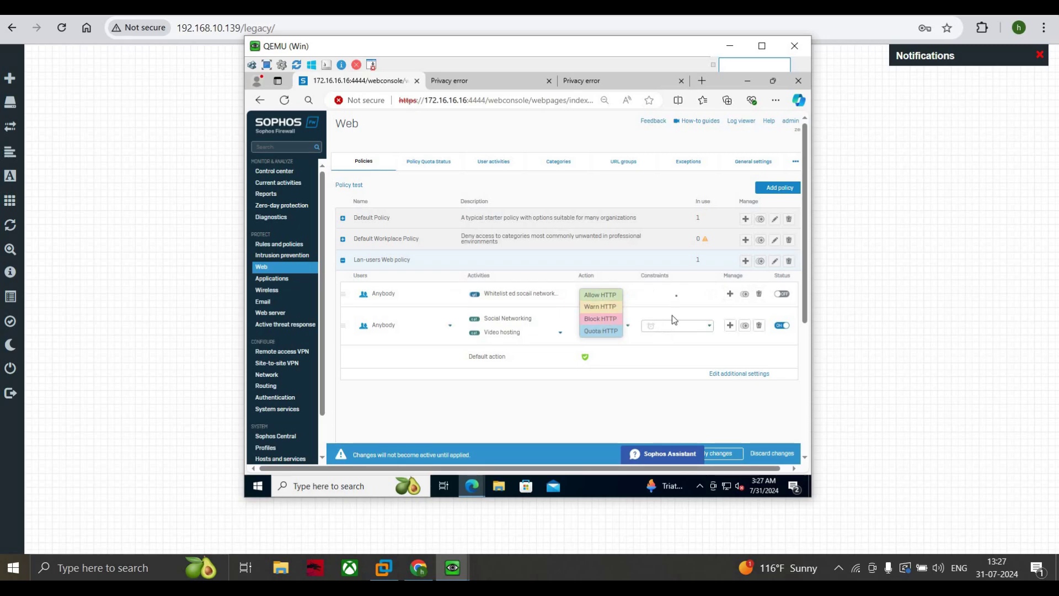
Step: Switch the allow rule on and apply the pending policy changes
left_click(730, 295)
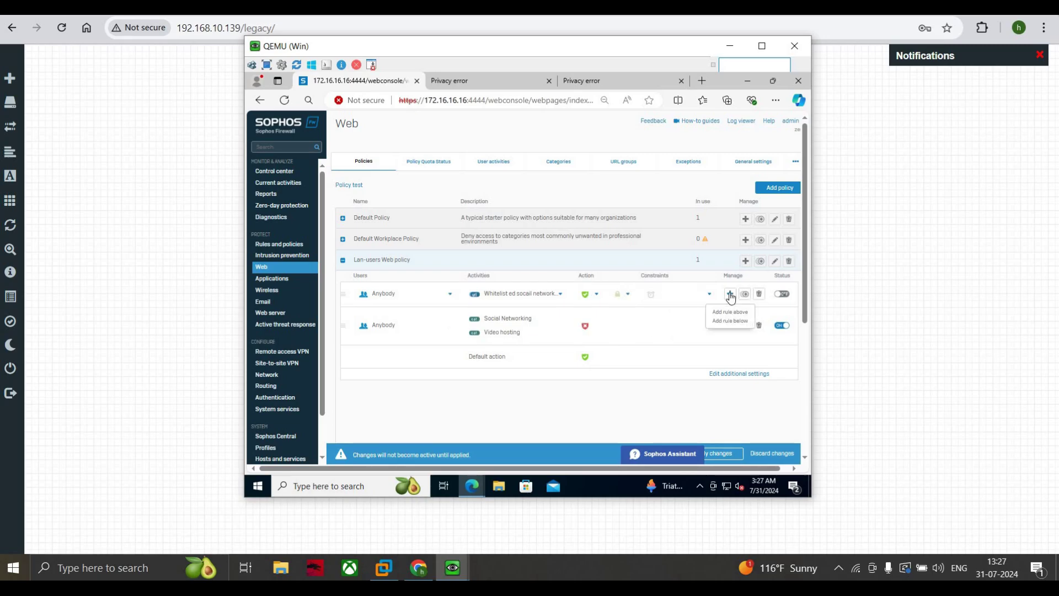
left_click(784, 294)
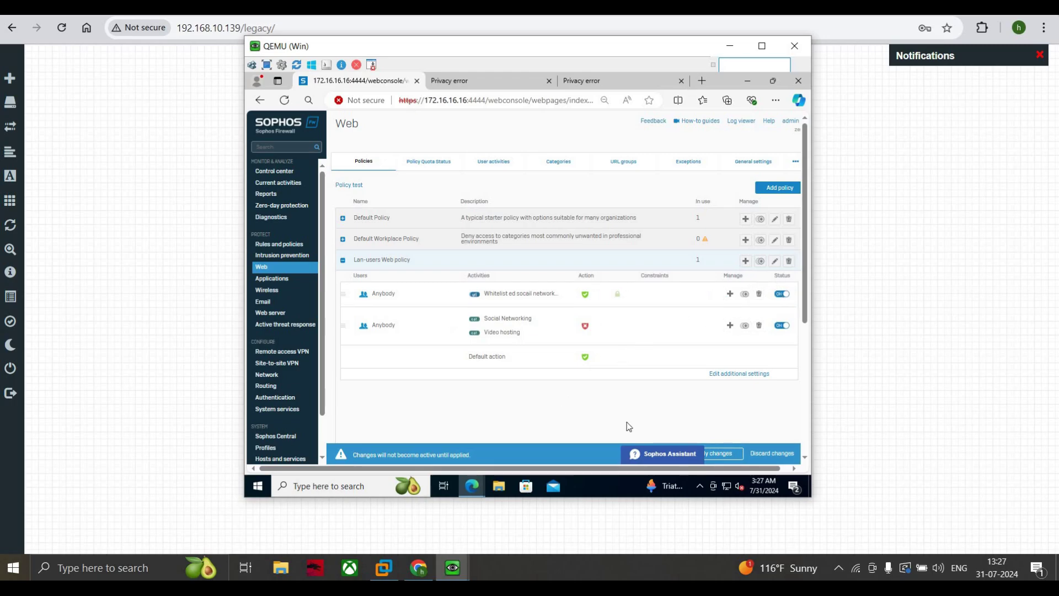
left_click(715, 453)
left_click(700, 81)
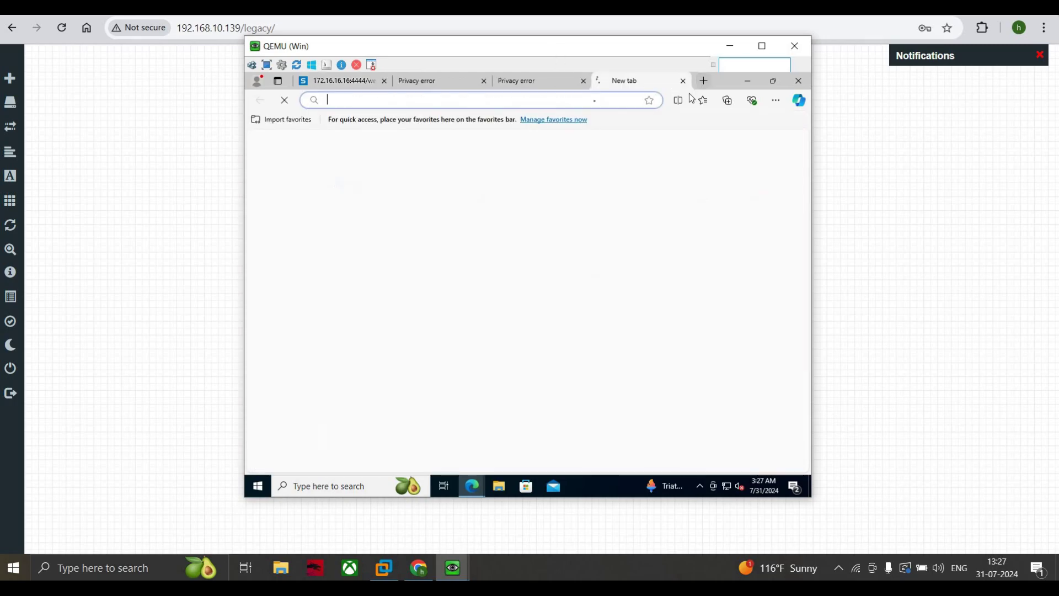
left_click(594, 100)
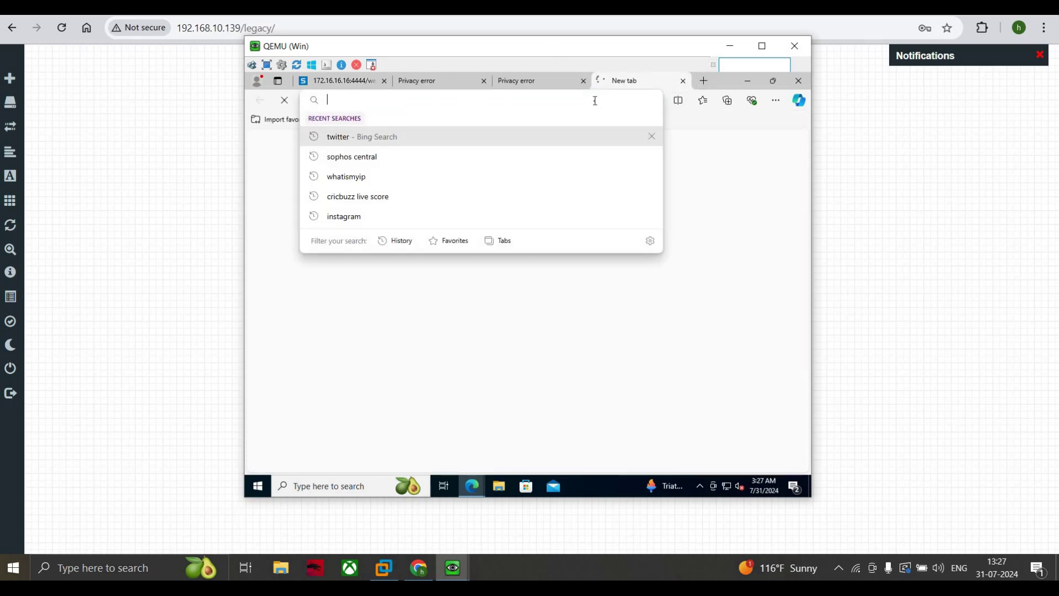
type("WWW.instagram.com")
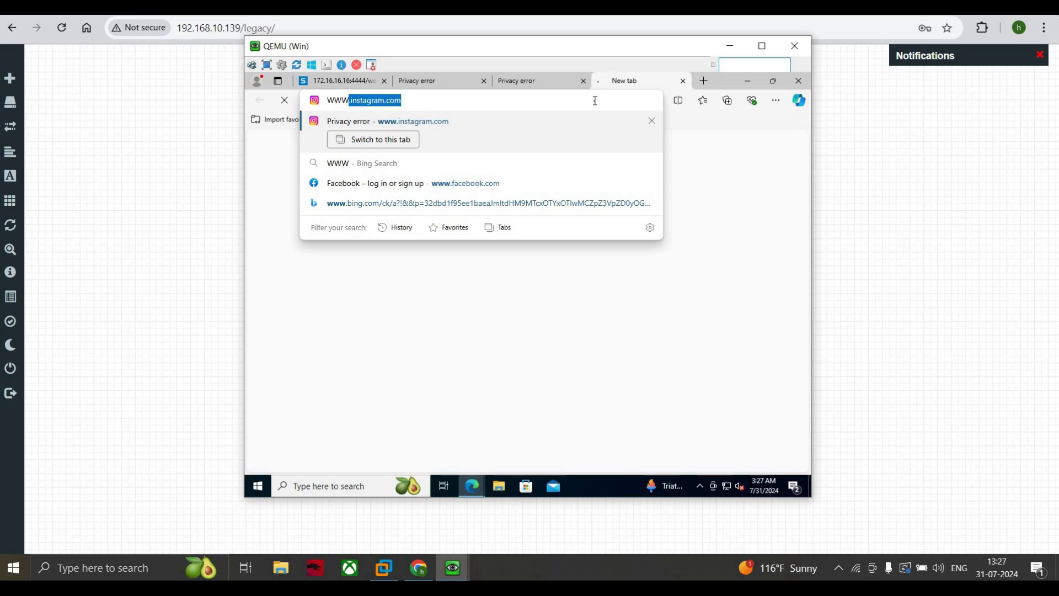
key("Right")
key("Return")
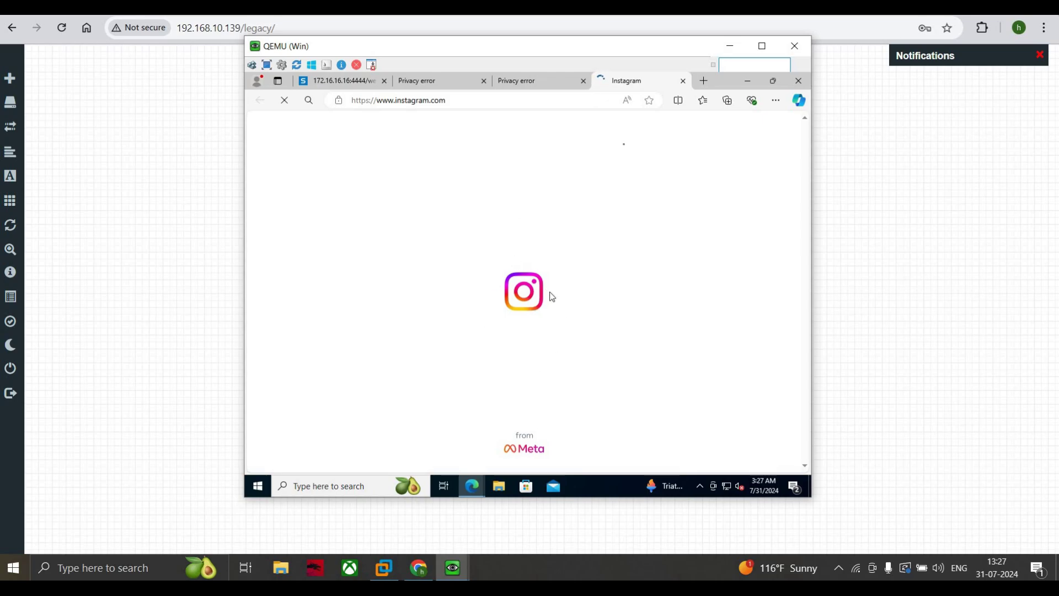
left_click(705, 80)
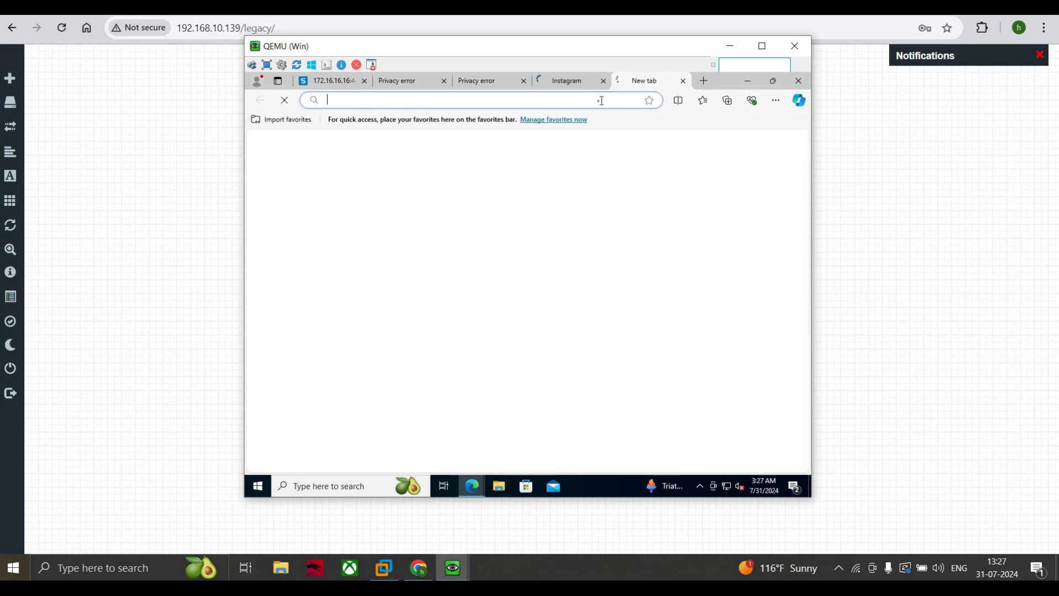